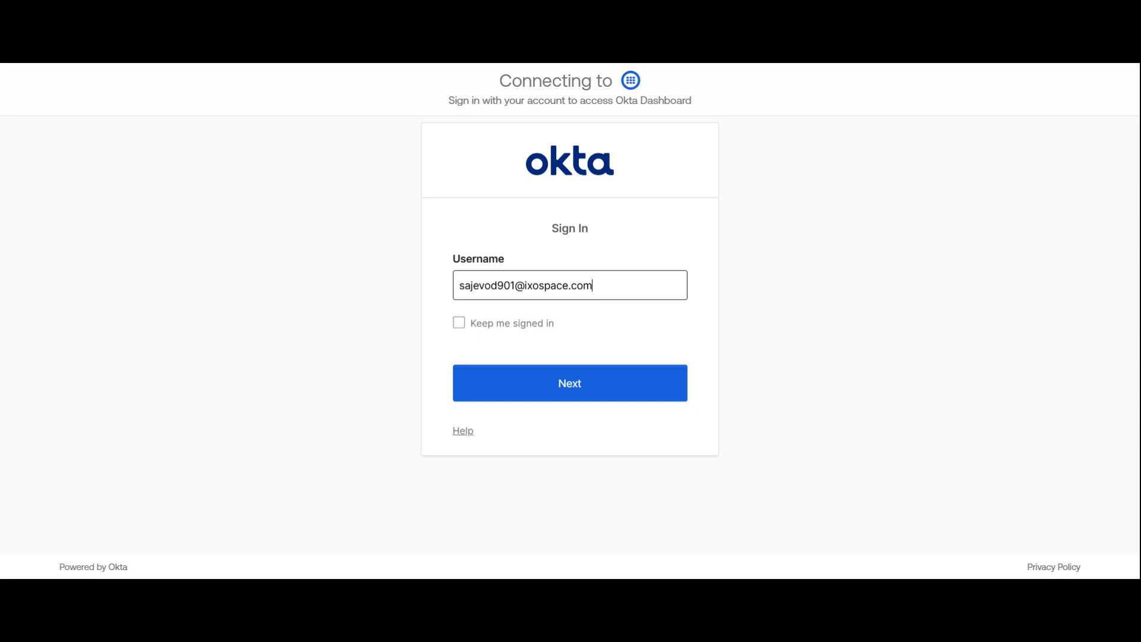
Step: Sign in to Okta with the prefilled username and the account password
{"action": "left_click", "coordinate": [576, 385]}
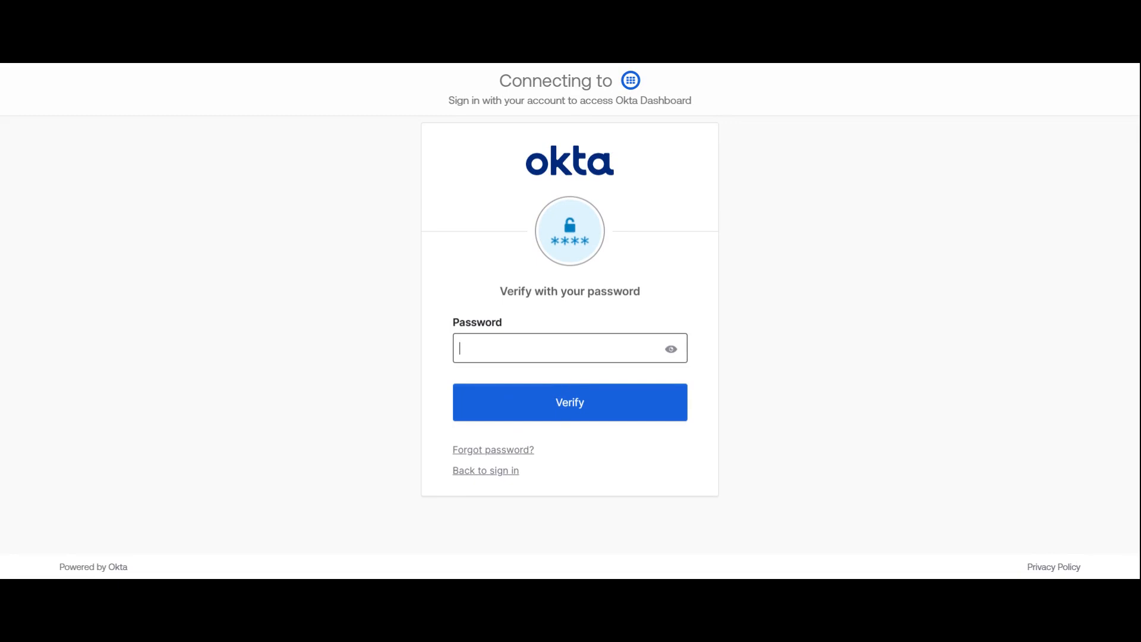
{"action": "type", "text": "••••••••••"}
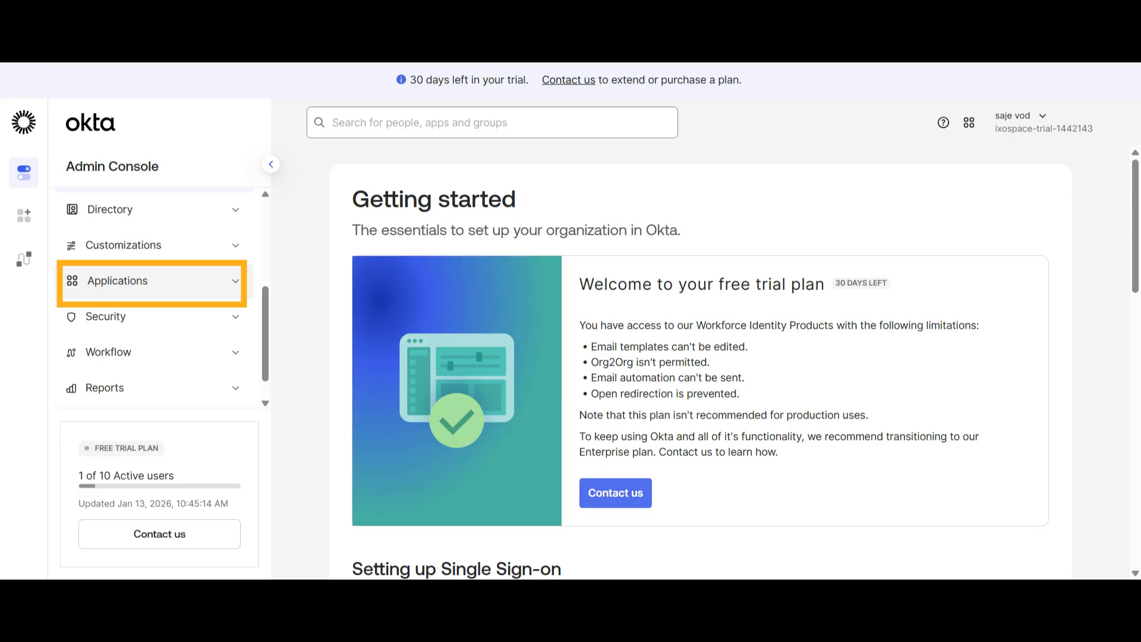
Step: Start a new app integration from the Applications page with OIDC - OpenID Connect as the sign-in method
{"action": "left_click", "coordinate": [118, 281]}
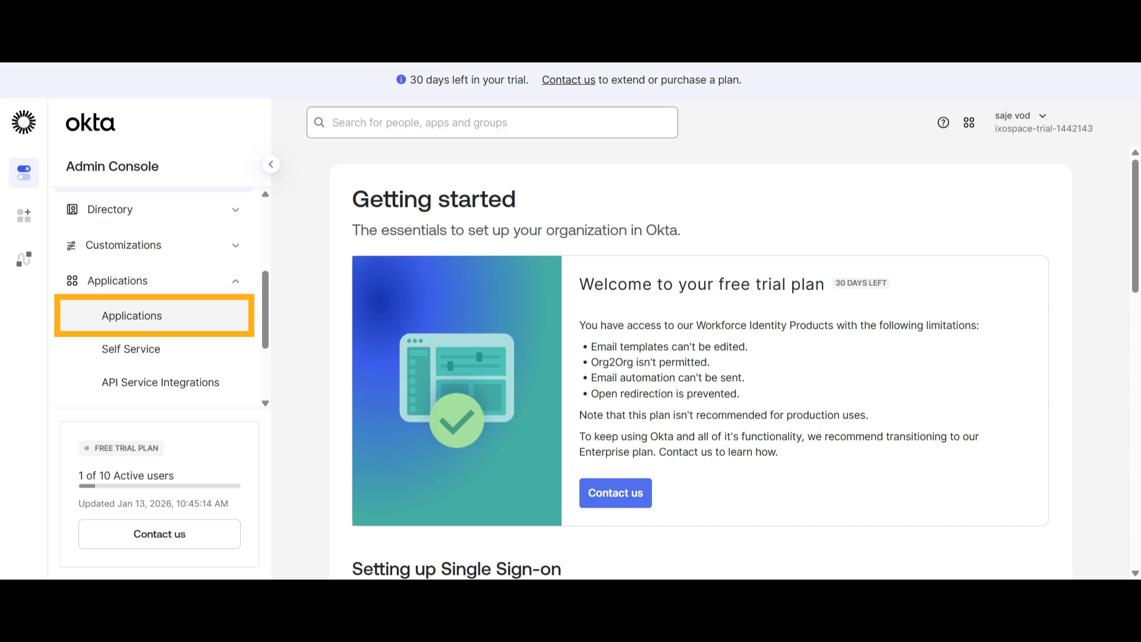
{"action": "left_click", "coordinate": [131, 315]}
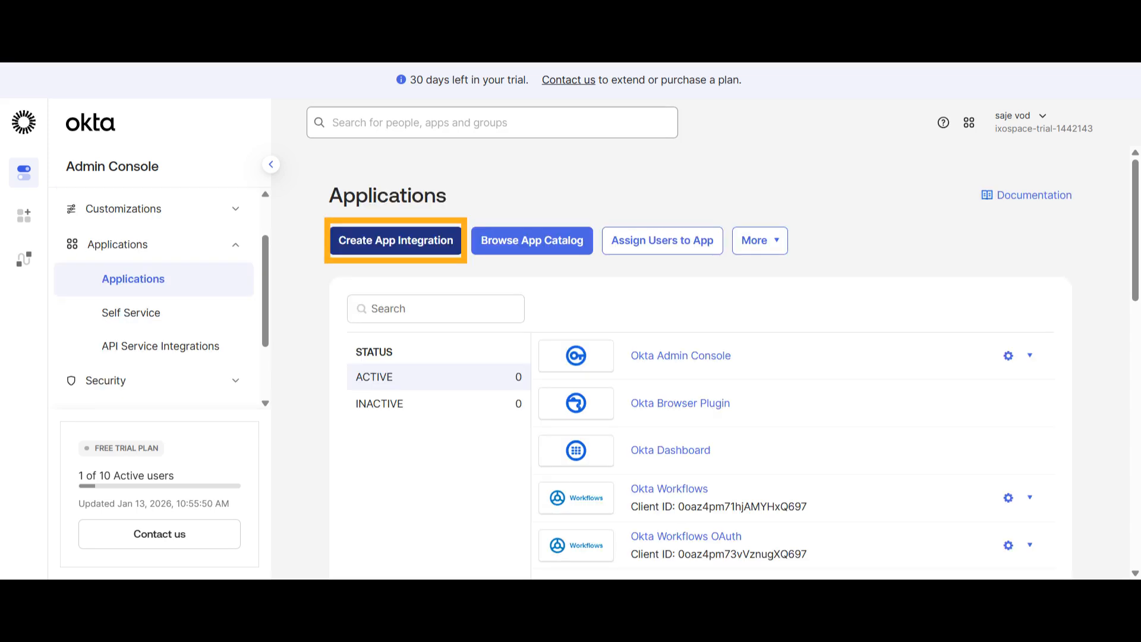
{"action": "left_click", "coordinate": [395, 240]}
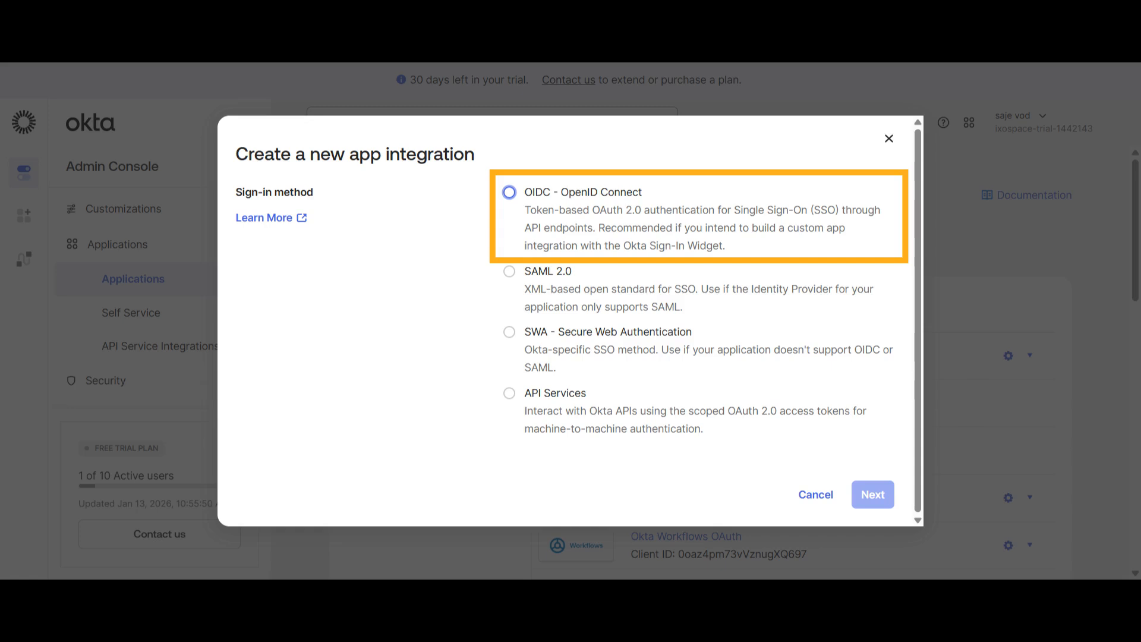
{"action": "left_click", "coordinate": [509, 192]}
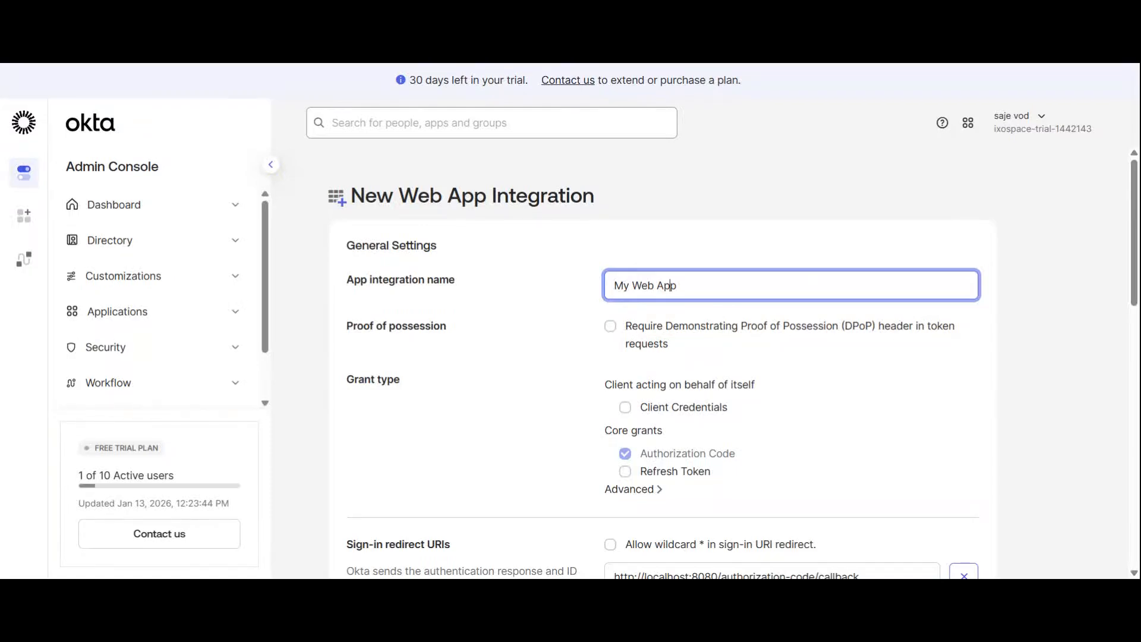
Step: Name the new web app integration Jira OAuth
{"action": "triple_click", "coordinate": [670, 286]}
{"action": "key", "text": "BackSpace"}
{"action": "type", "text": "Jira OAuth"}
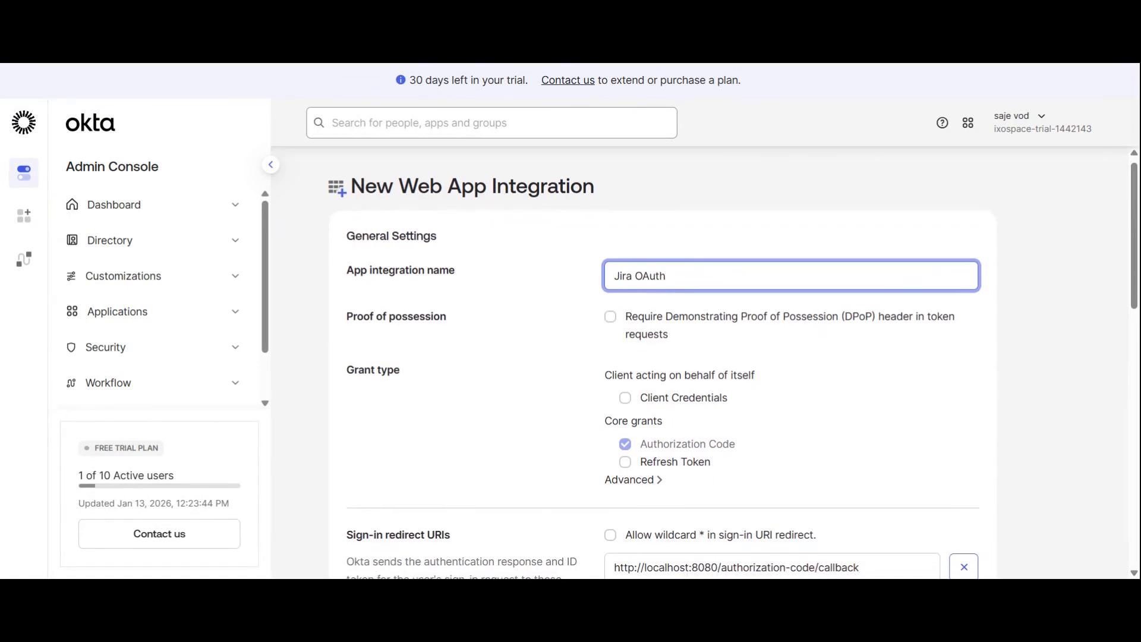
{"action": "scroll", "coordinate": [704, 363], "scroll_direction": "down", "scroll_amount": 3}
{"action": "scroll", "coordinate": [641, 396], "scroll_direction": "down", "scroll_amount": 1}
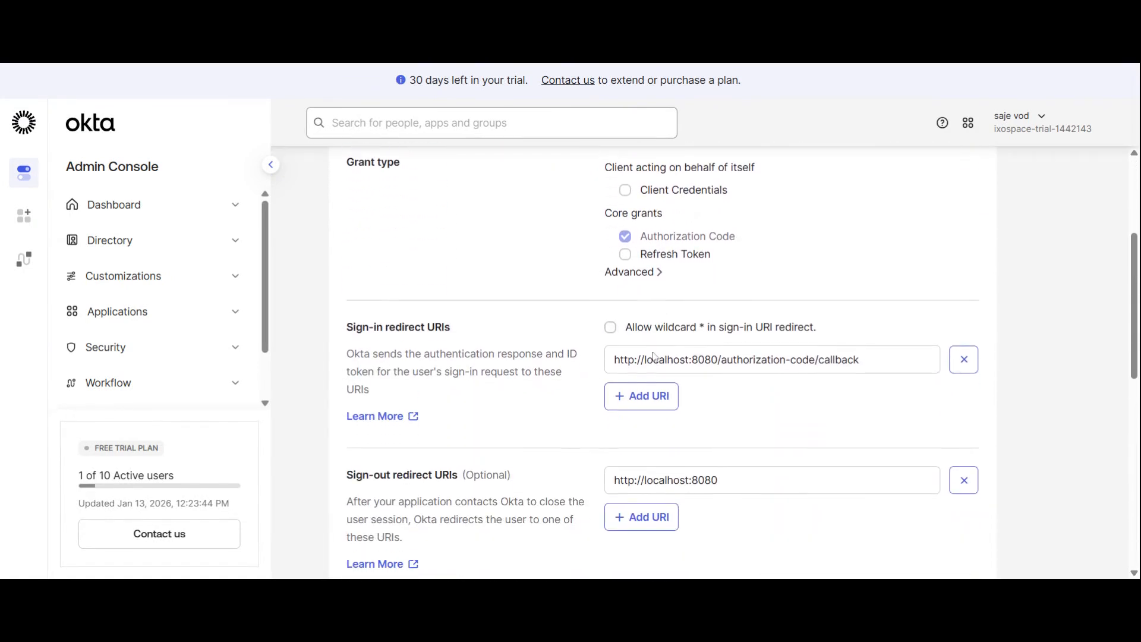
{"action": "left_click", "coordinate": [642, 395]}
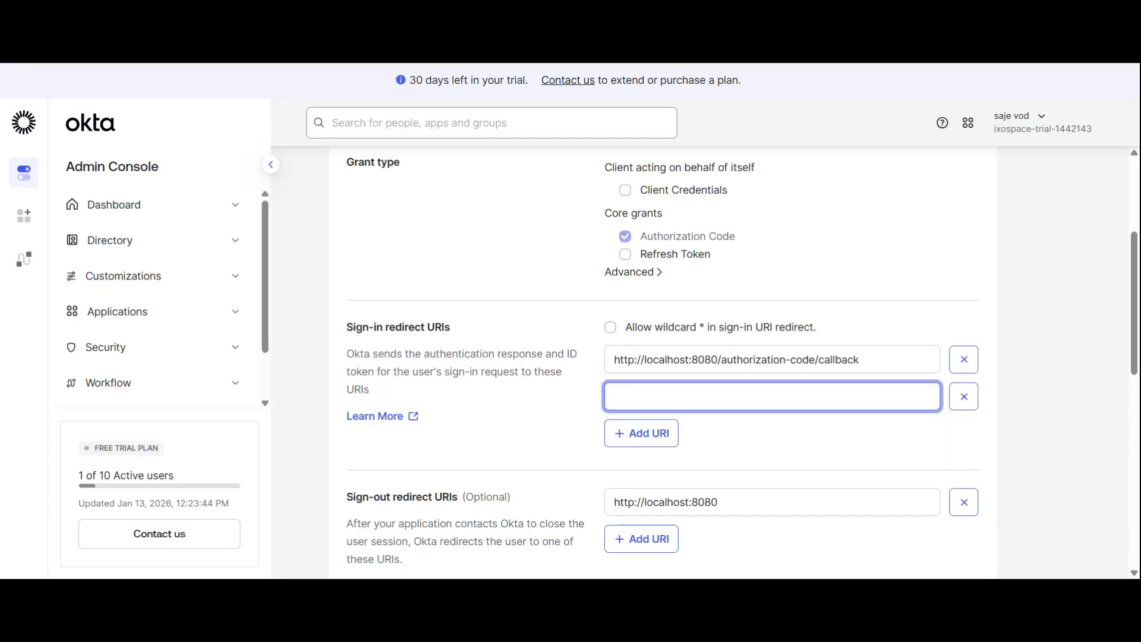
{"action": "type", "text": "http://localhost:8080/plugins/servlet/oauth/callback"}
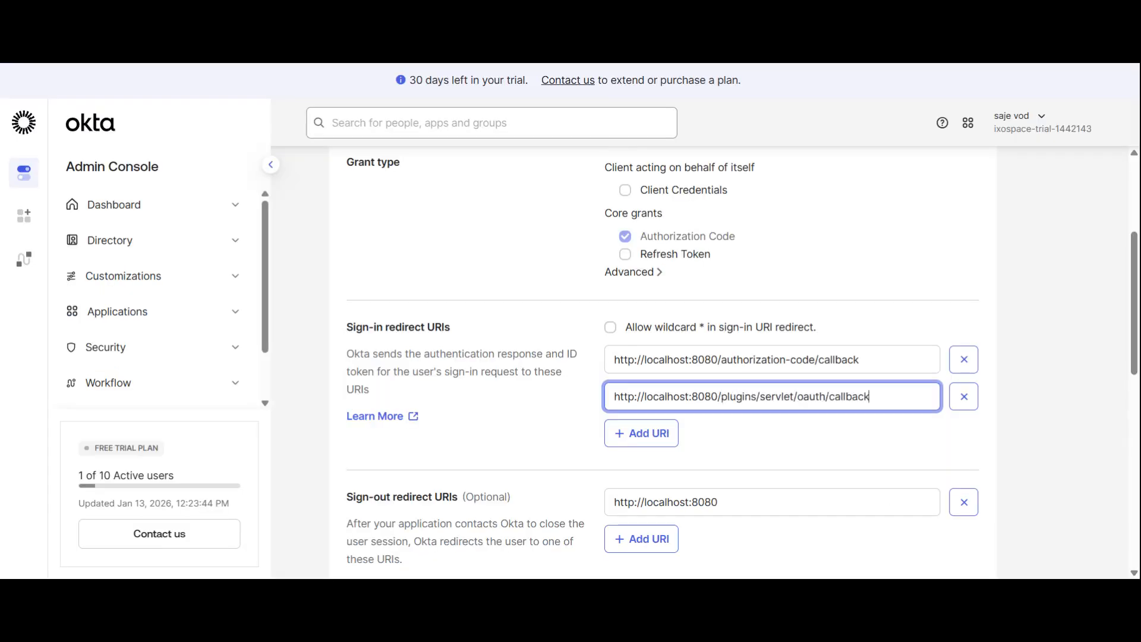
Step: Set controlled access to skip group assignment for now and save the new app integration
{"action": "scroll", "coordinate": [663, 357], "scroll_direction": "down", "scroll_amount": 2}
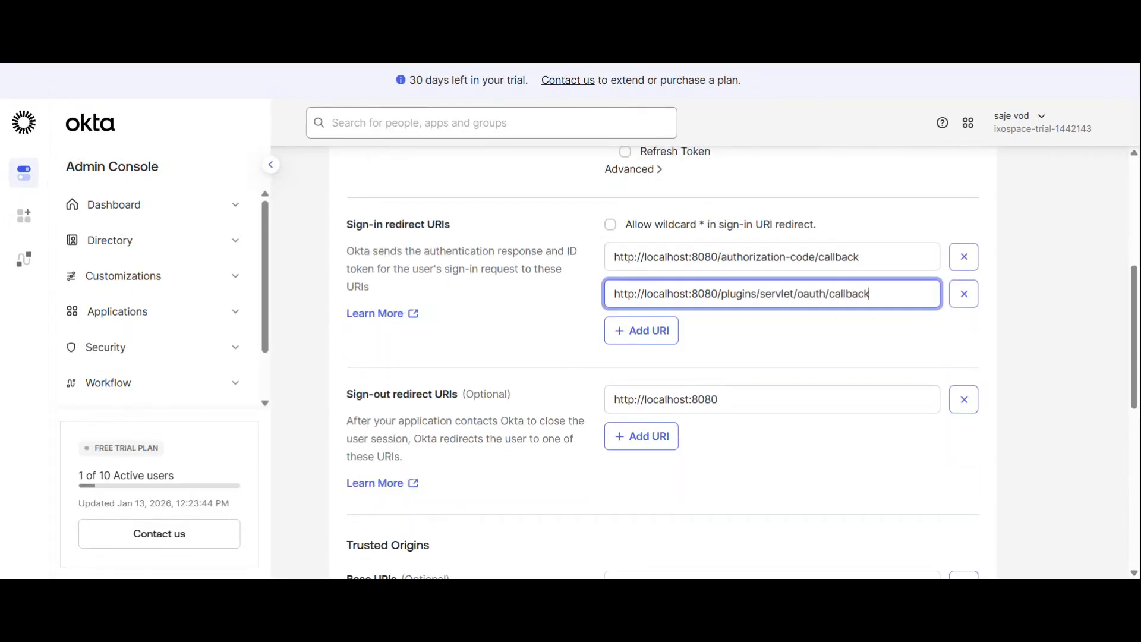
{"action": "scroll", "coordinate": [622, 411], "scroll_direction": "down", "scroll_amount": 7}
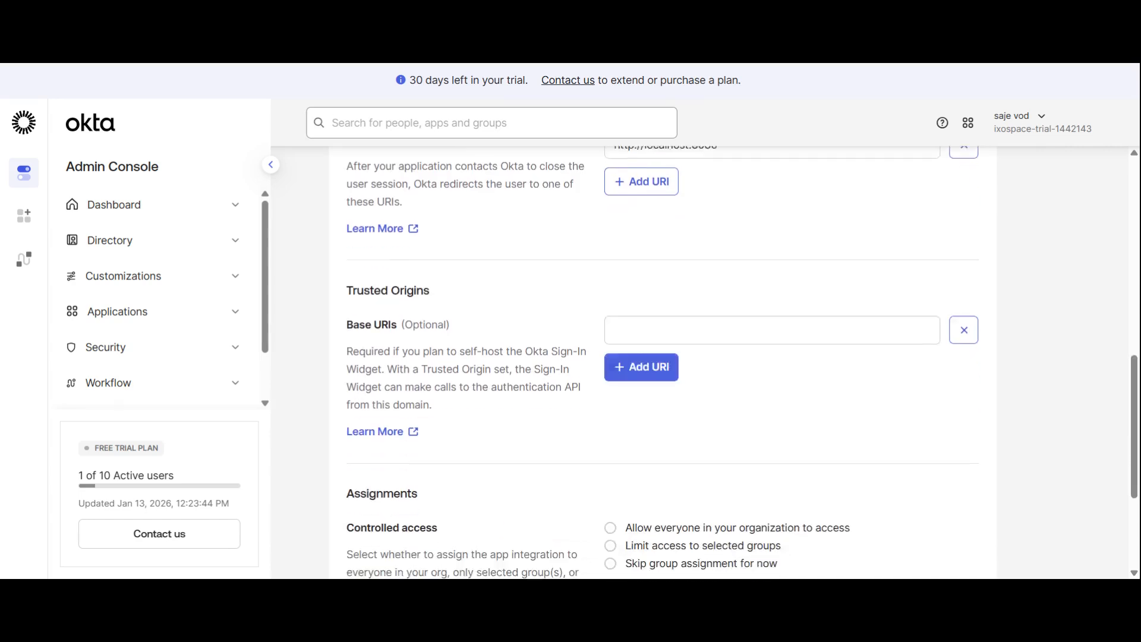
{"action": "left_click", "coordinate": [612, 407]}
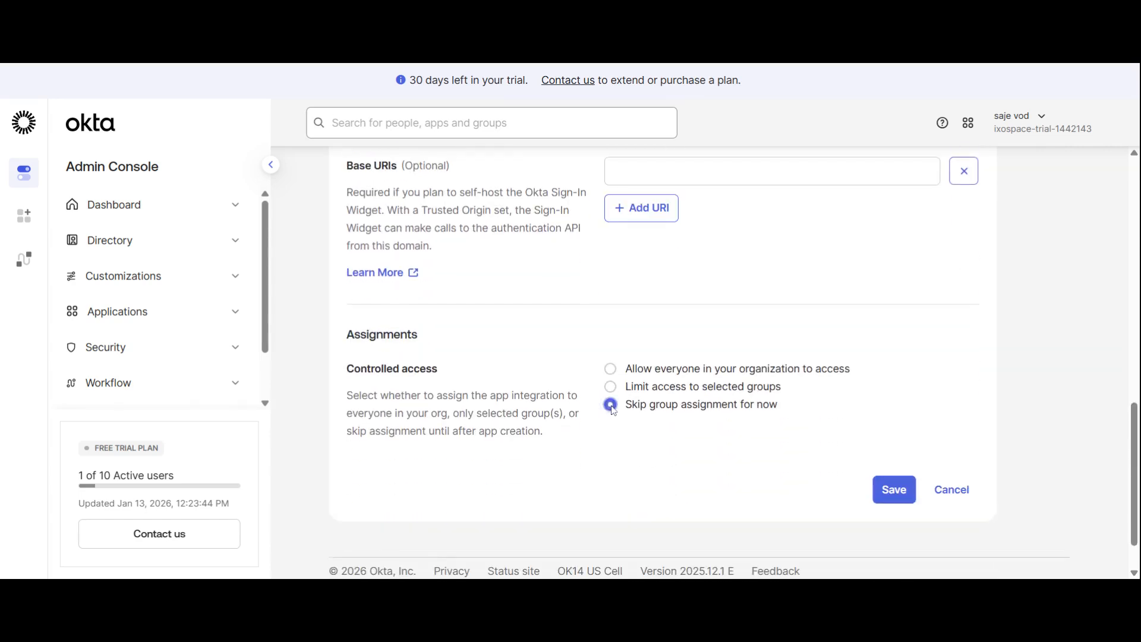
{"action": "left_click", "coordinate": [892, 495]}
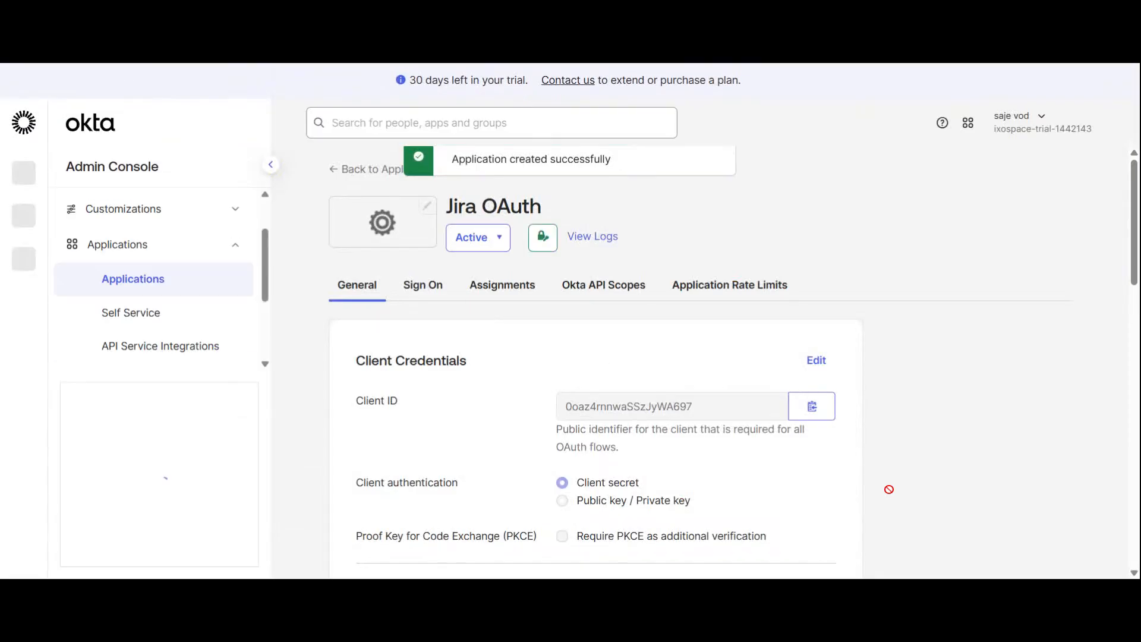
Step: Assign the Jira OAuth application to the listed user, keeping the user's default attributes
{"action": "left_click", "coordinate": [501, 297]}
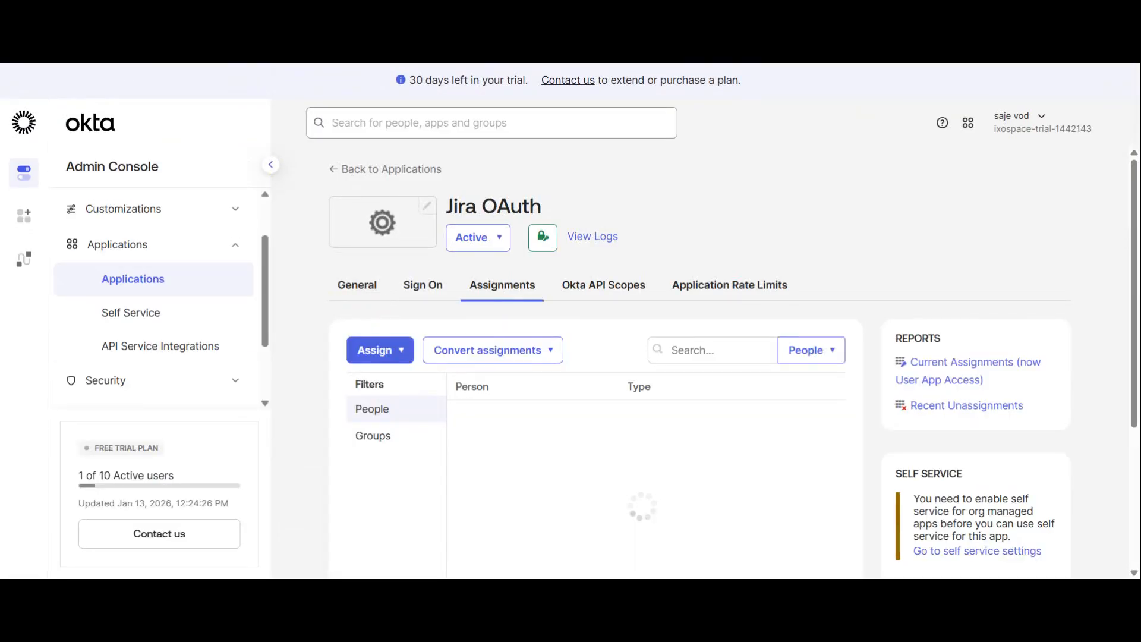
{"action": "left_click", "coordinate": [392, 352]}
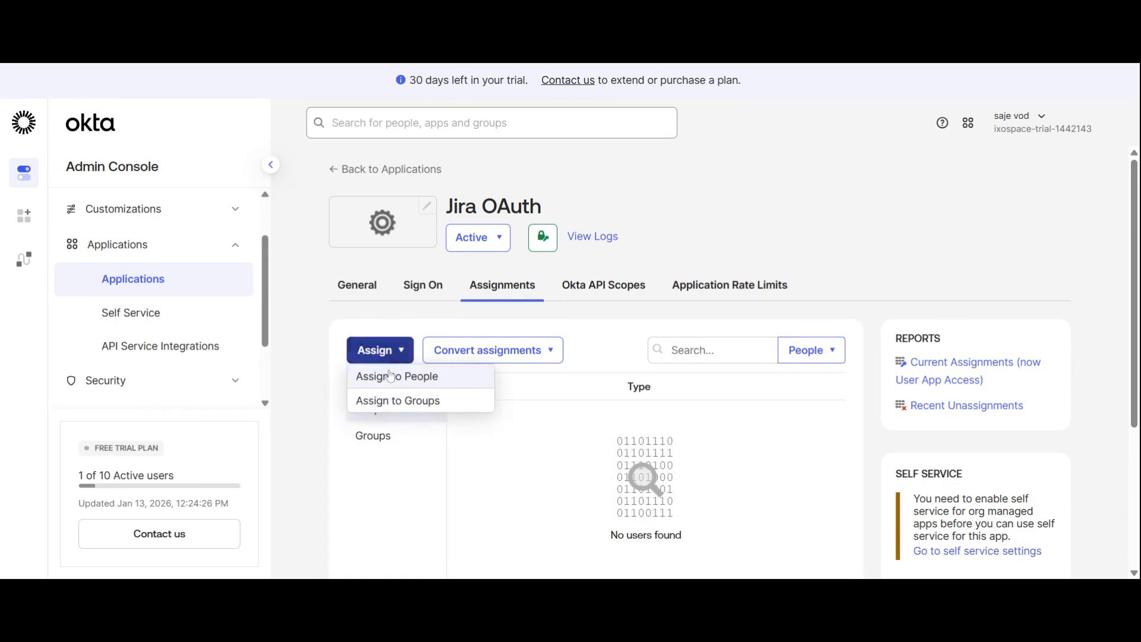
{"action": "left_click", "coordinate": [393, 376]}
{"action": "left_click", "coordinate": [770, 206]}
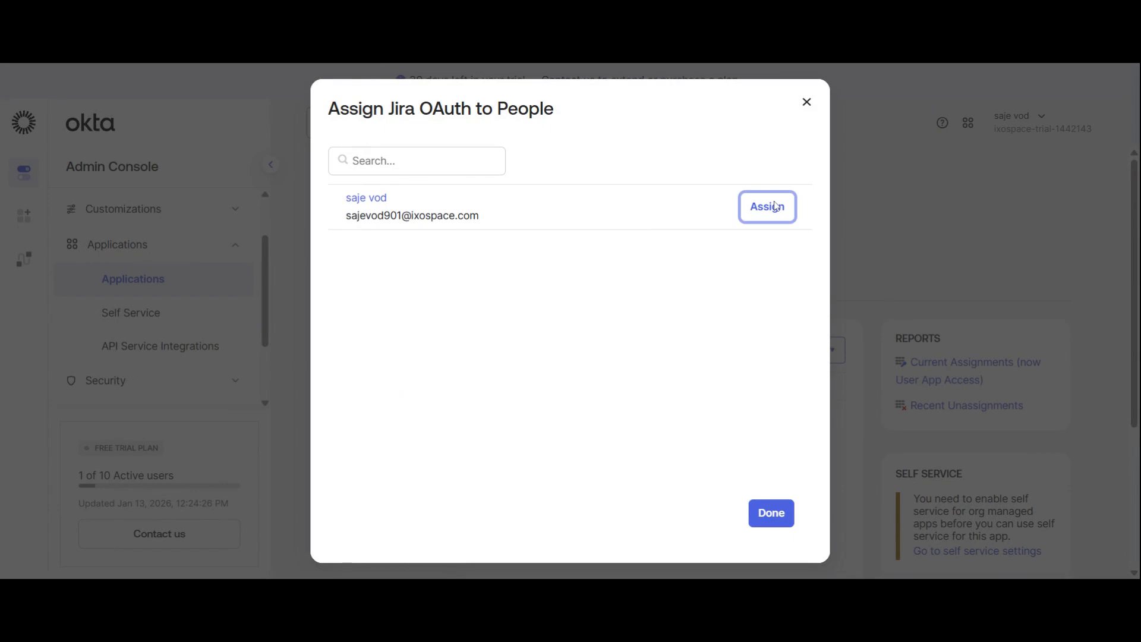
{"action": "scroll", "coordinate": [775, 203], "scroll_direction": "down", "scroll_amount": 10}
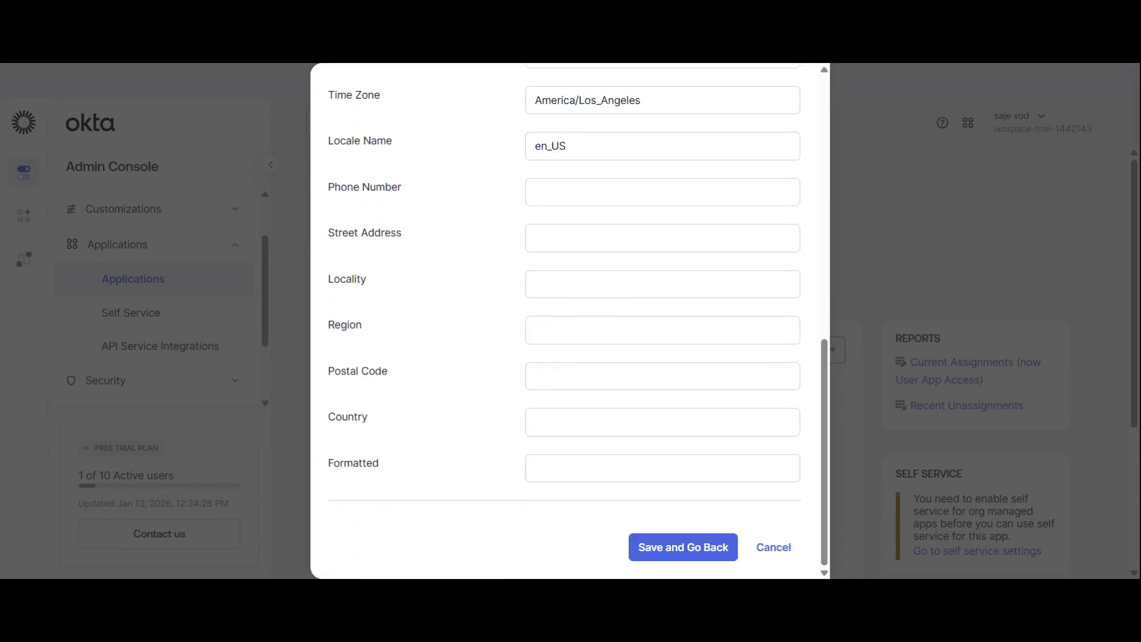
{"action": "left_click", "coordinate": [663, 546]}
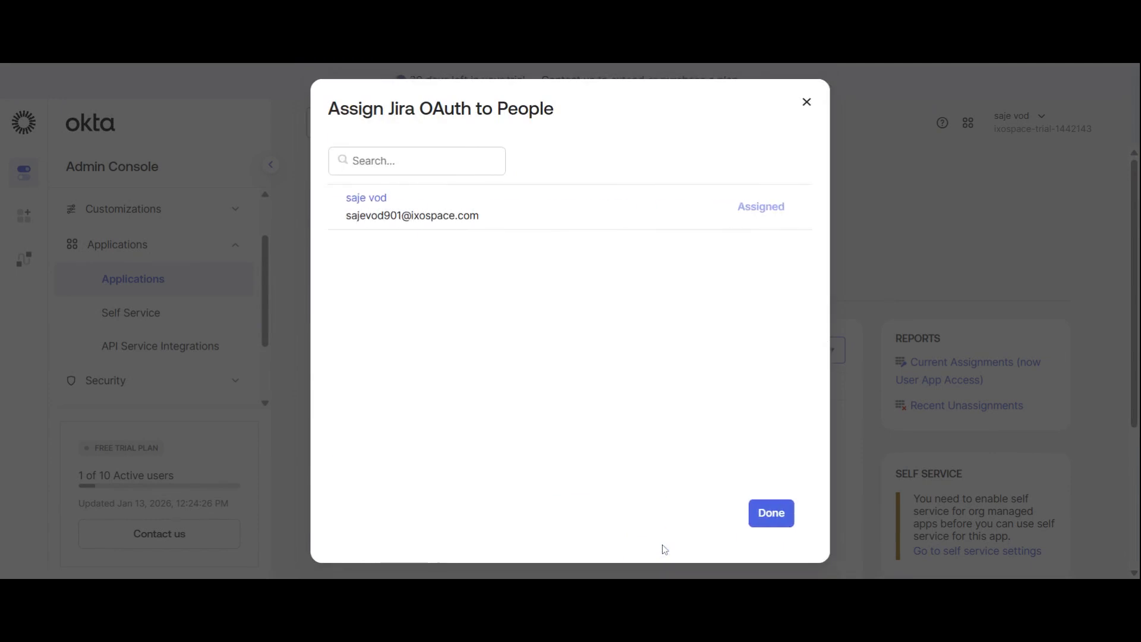
{"action": "left_click", "coordinate": [772, 514]}
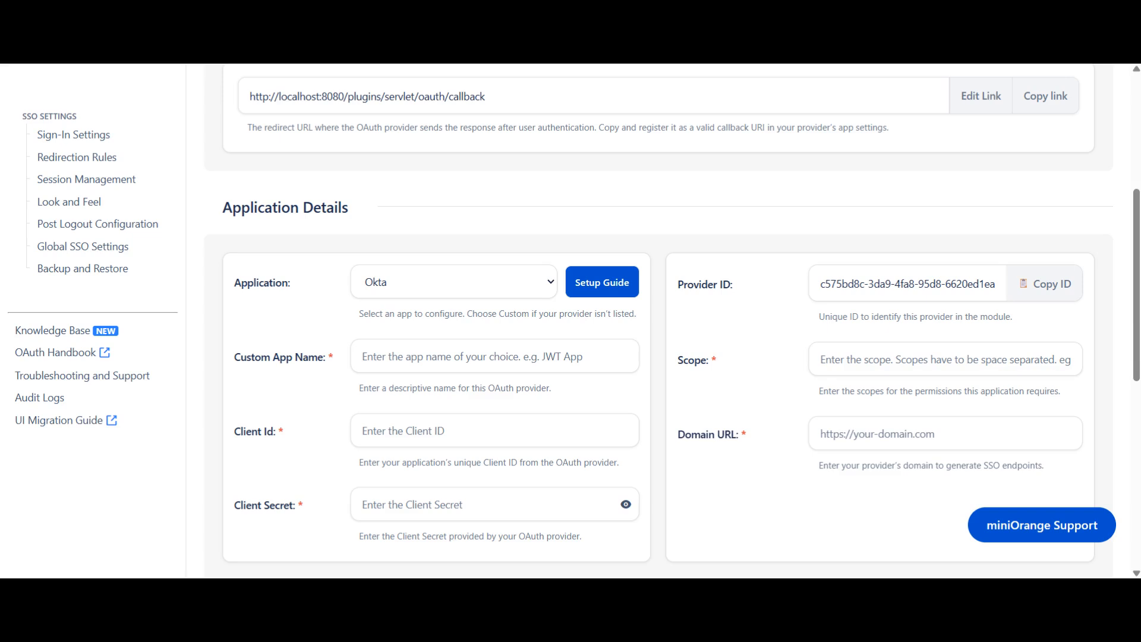
Step: Switch to the miniOrange OAuth provider settings in Jira and set the custom app name to Okta
{"action": "left_click", "coordinate": [494, 395]}
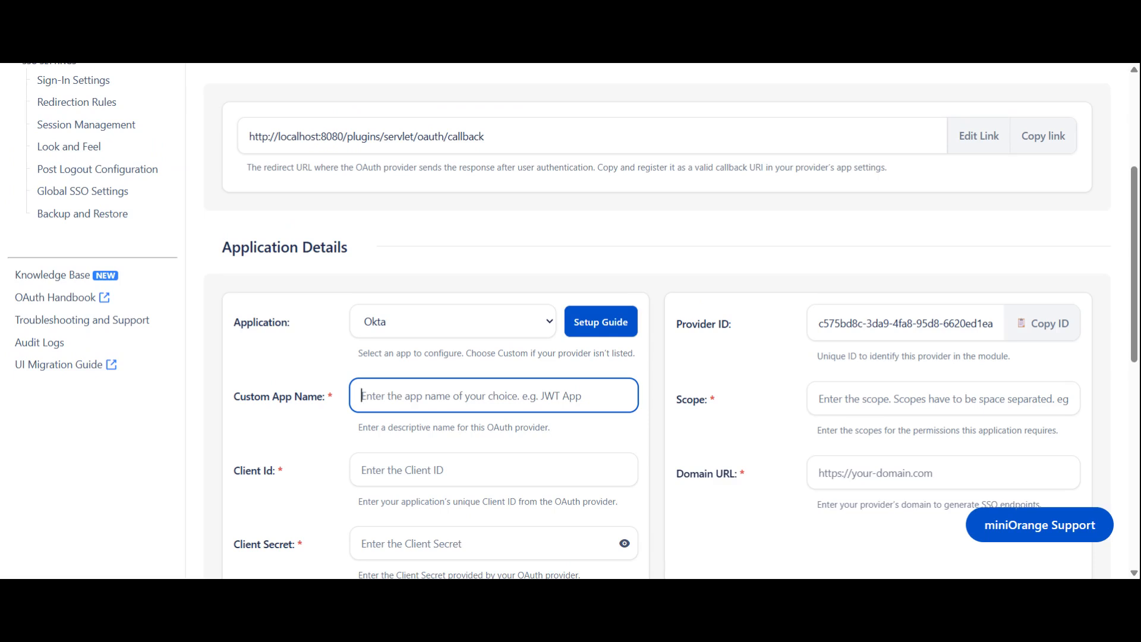
{"action": "type", "text": "Okta"}
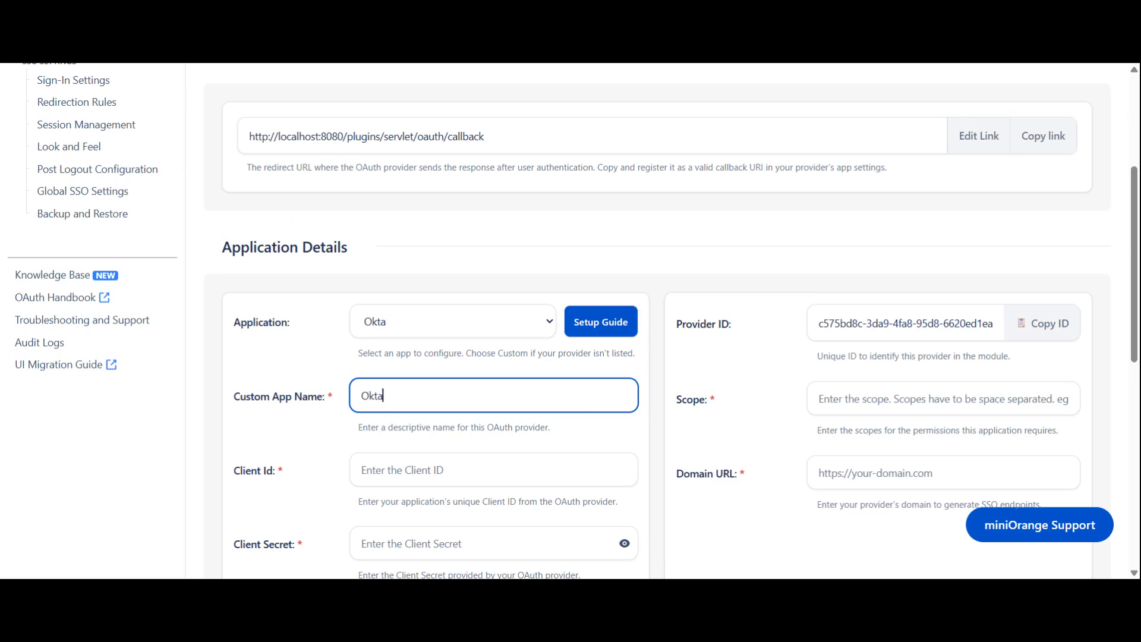
{"action": "left_click", "coordinate": [657, 428]}
{"action": "scroll", "coordinate": [656, 428], "scroll_direction": "down", "scroll_amount": 1}
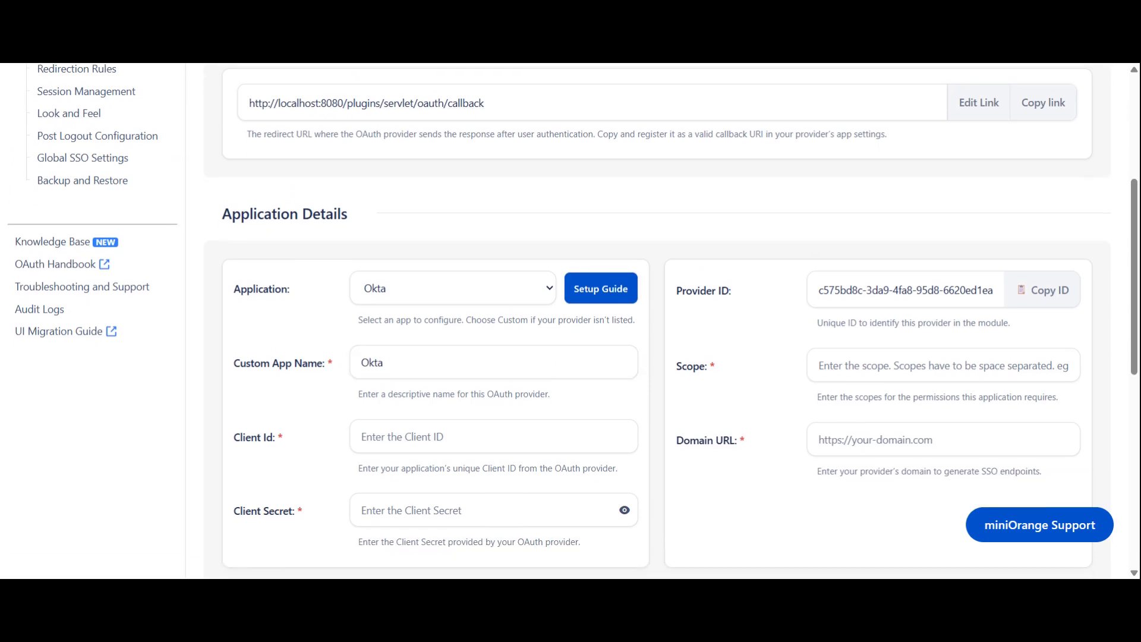
Step: Paste the Okta app's client ID and client secret into the provider details, and set the scope to email profile openid
{"action": "left_click", "coordinate": [493, 434]}
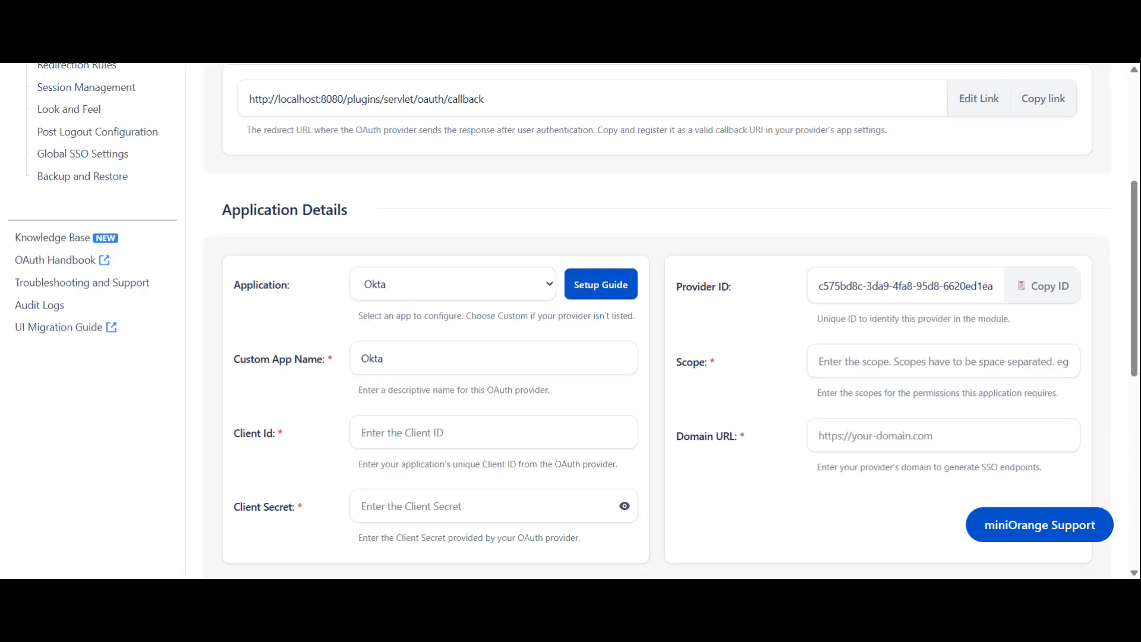
{"action": "left_click", "coordinate": [416, 433]}
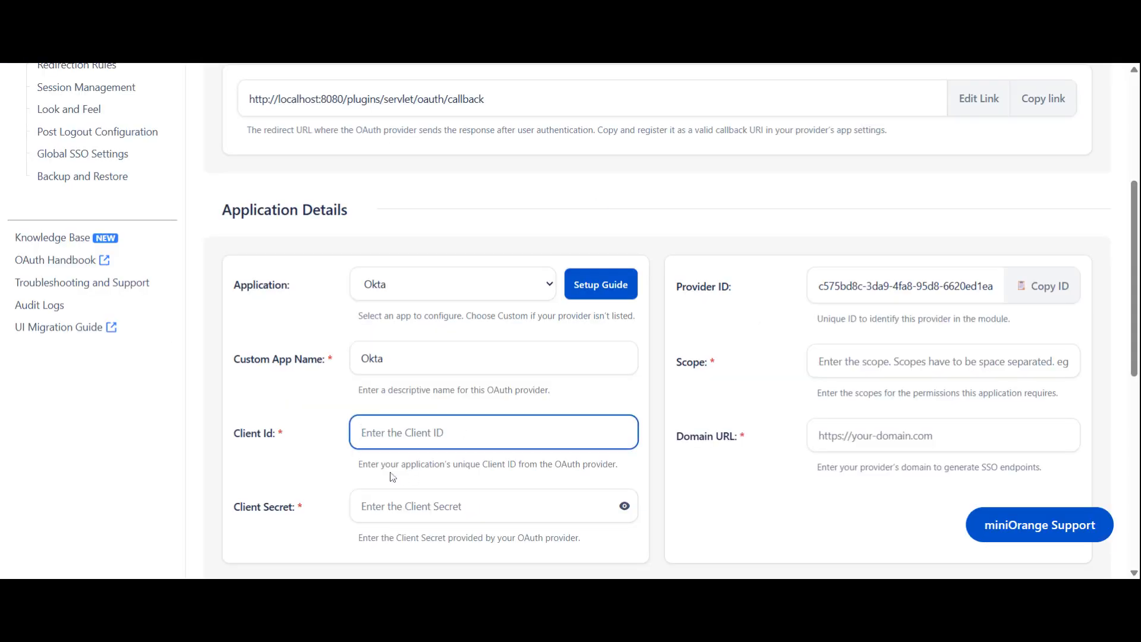
{"action": "key", "text": "ctrl+v"}
{"action": "left_click", "coordinate": [416, 506]}
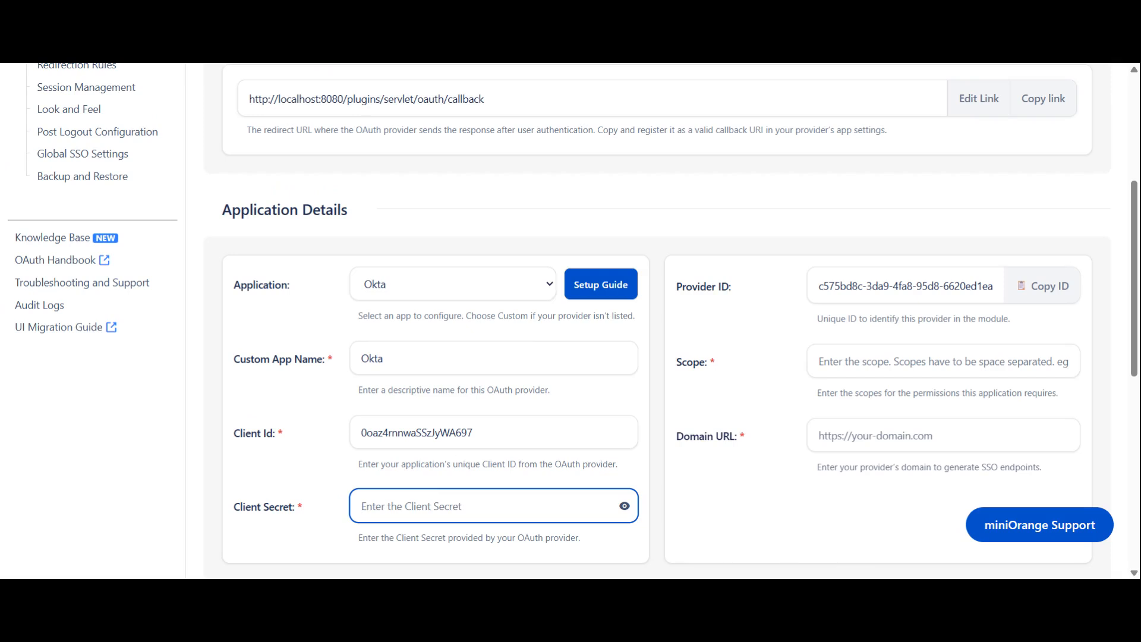
{"action": "key", "text": "ctrl+v"}
{"action": "left_click", "coordinate": [882, 364]}
{"action": "type", "text": "email profile openid"}
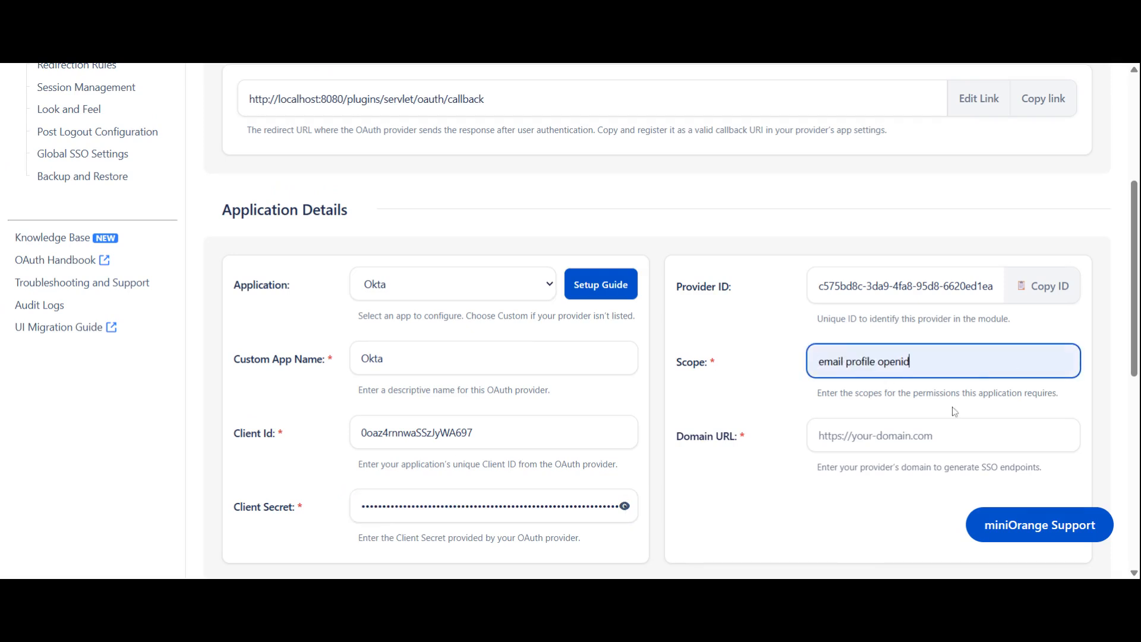
{"action": "left_click", "coordinate": [921, 425]}
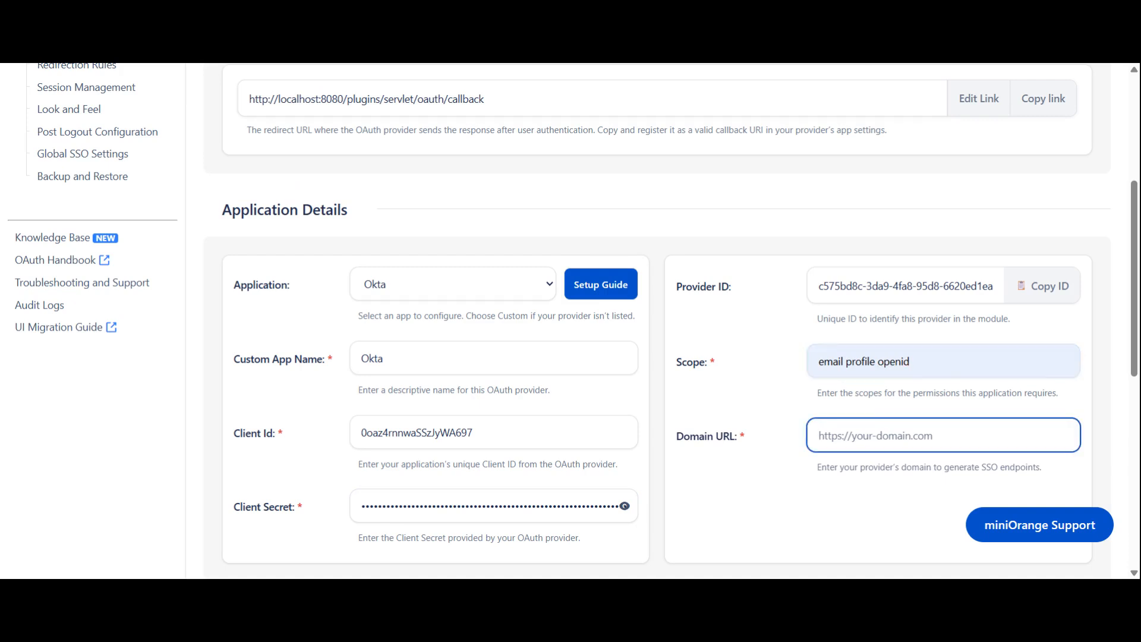
{"action": "key", "text": "alt+Tab"}
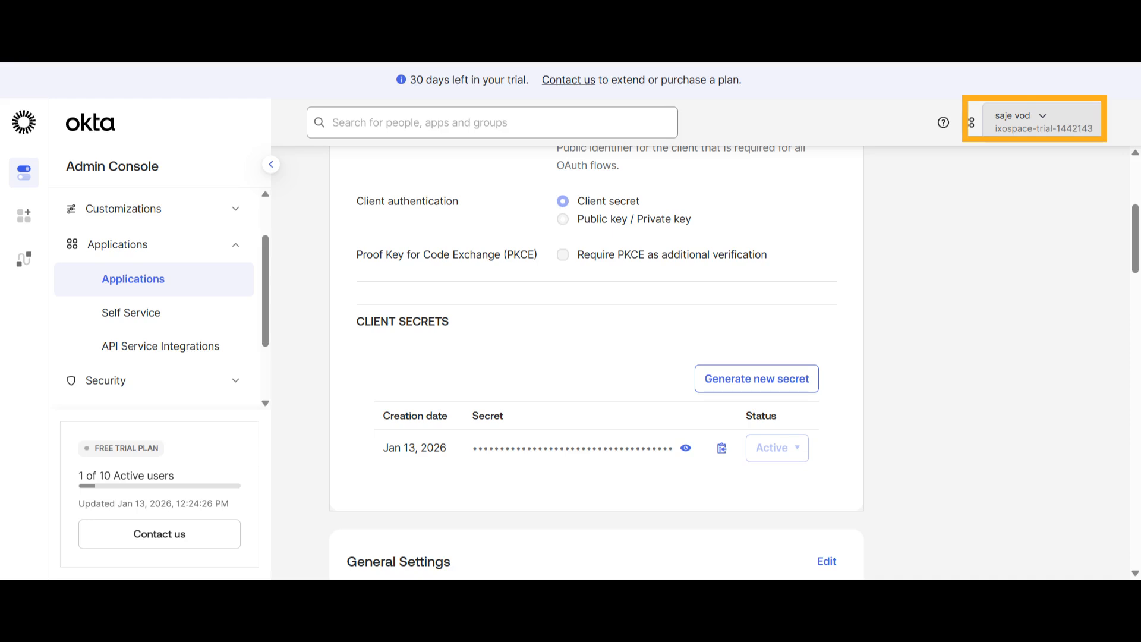
{"action": "left_click", "coordinate": [1039, 122]}
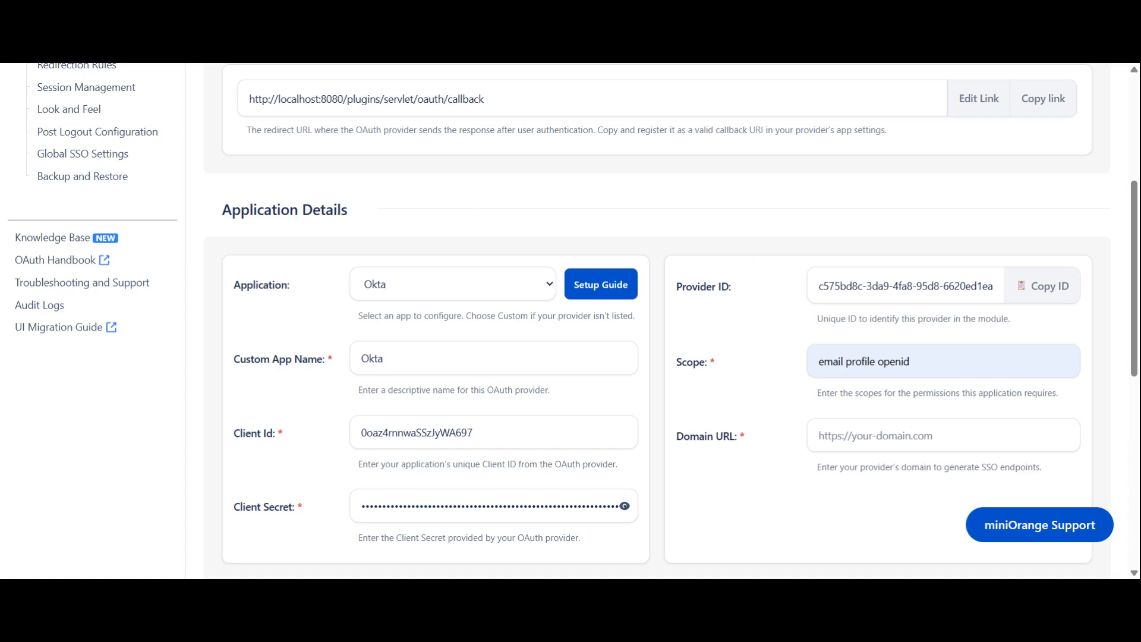
{"action": "key", "text": "ctrl+v"}
{"action": "key", "text": "Home"}
{"action": "type", "text": "https"}
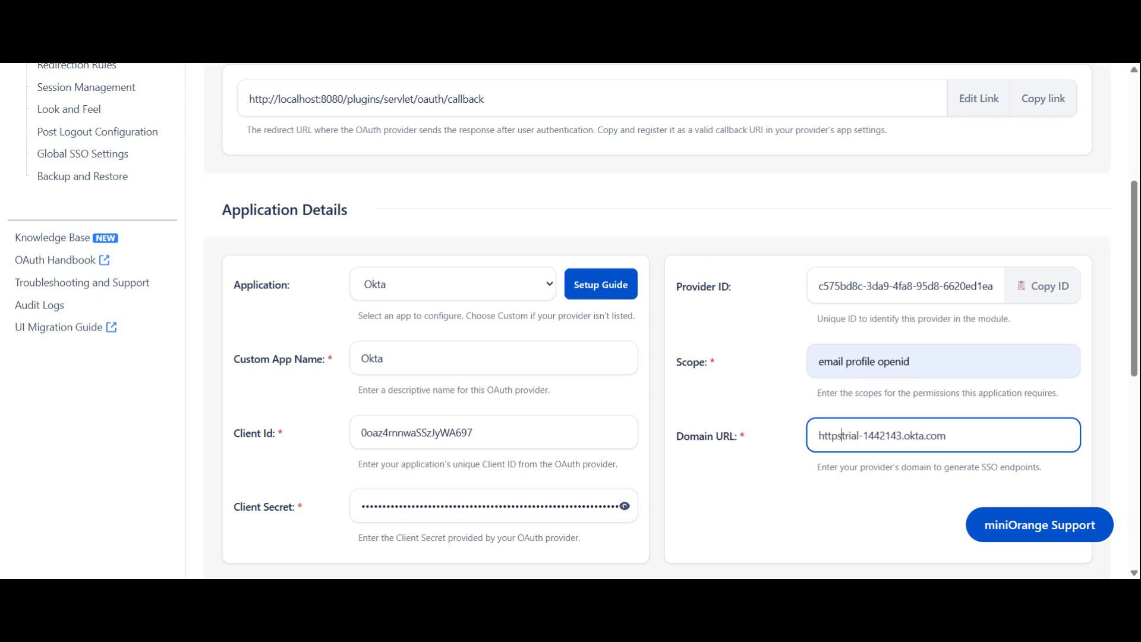
{"action": "type", "text": "://"}
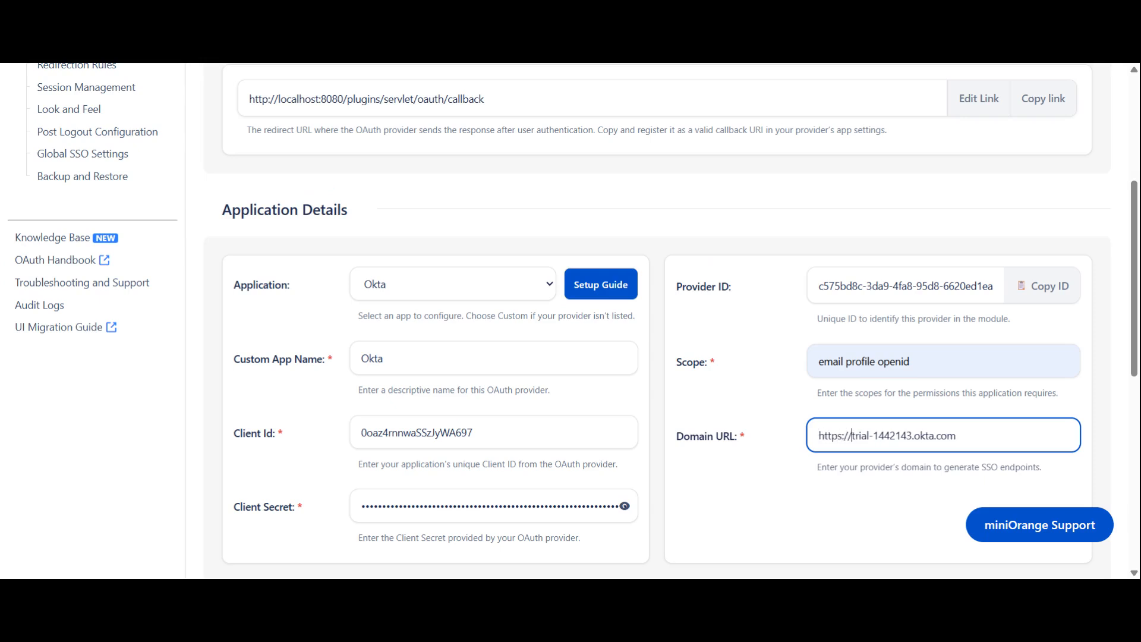
{"action": "scroll", "coordinate": [851, 436], "scroll_direction": "down", "scroll_amount": 10}
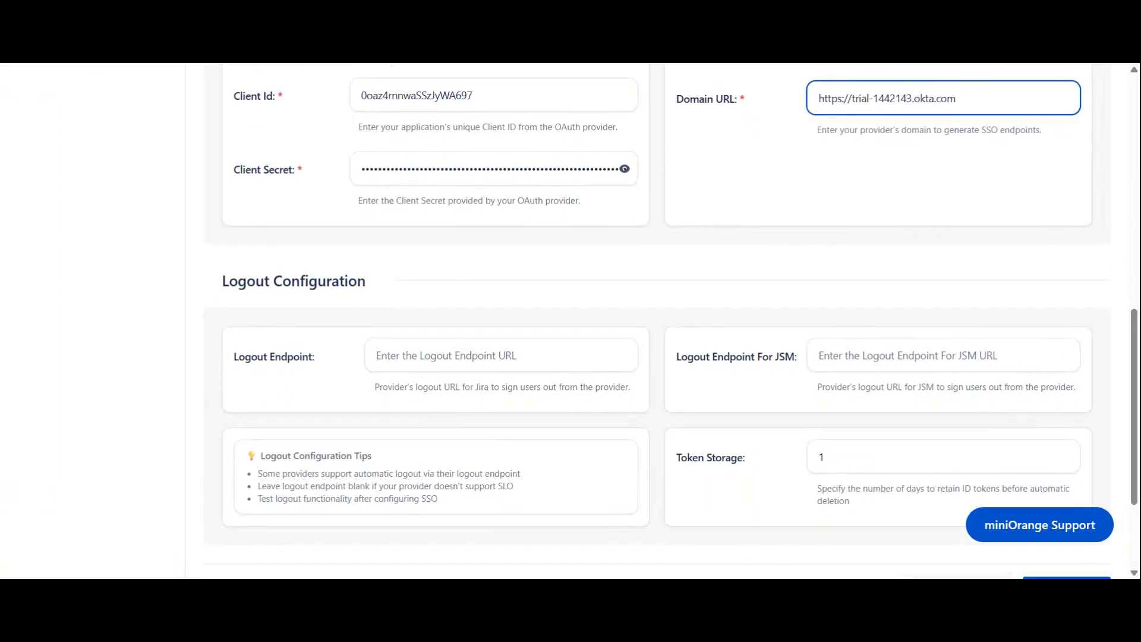
{"action": "left_click", "coordinate": [1051, 438]}
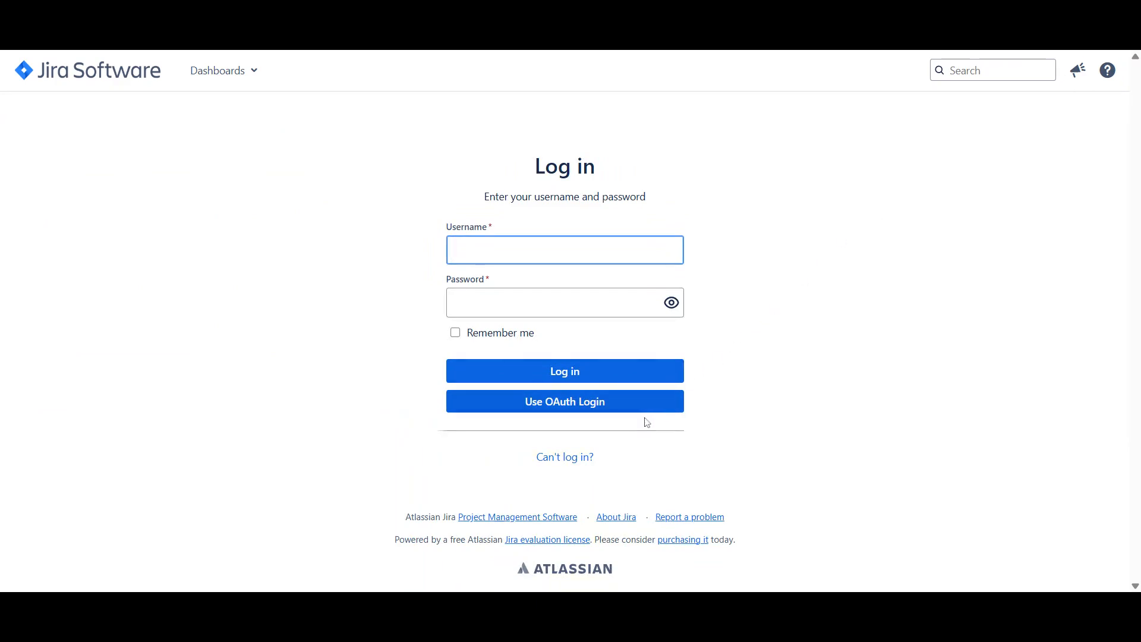
Step: Log in to Jira through OAuth, signing in at Okta with the prefilled username and the account password
{"action": "left_click", "coordinate": [646, 410]}
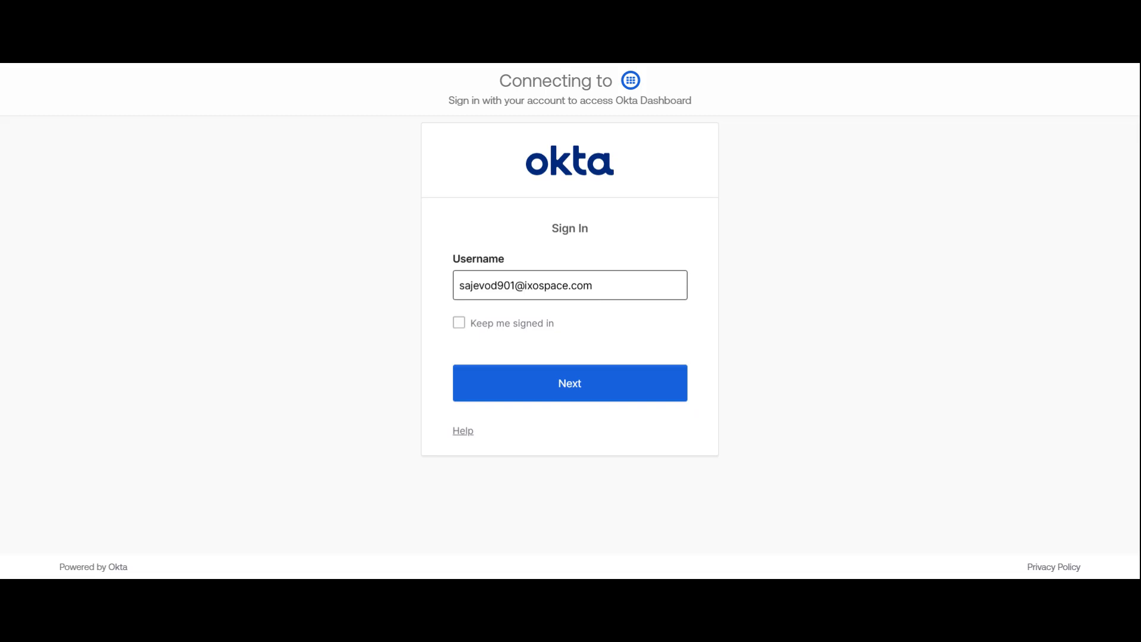
{"action": "left_click", "coordinate": [576, 385]}
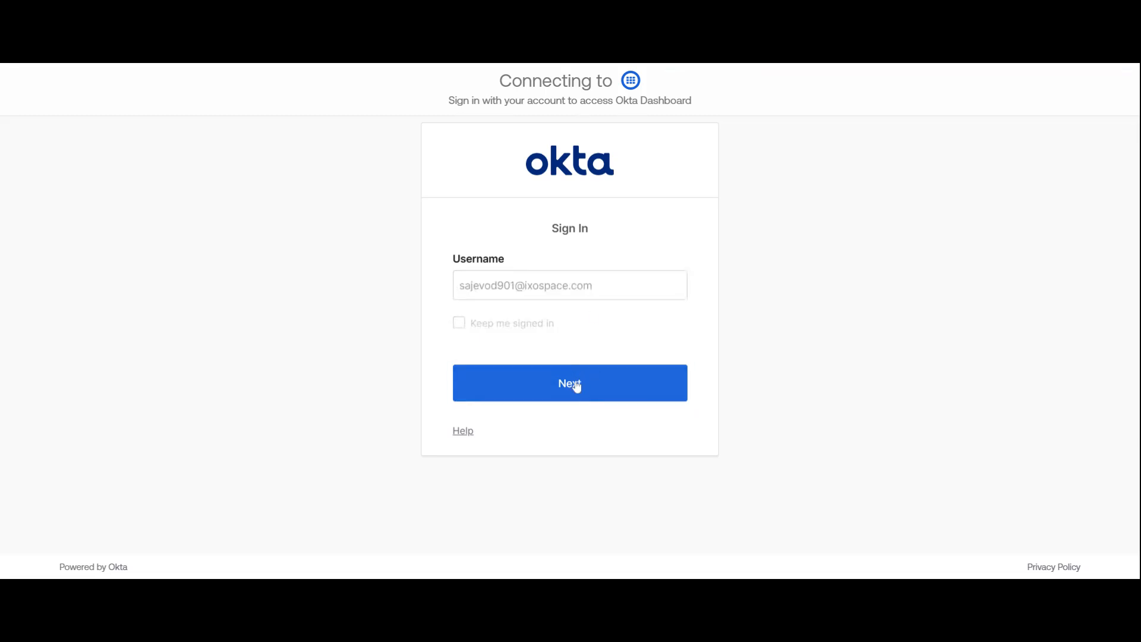
{"action": "type", "text": "••••••••••"}
{"action": "left_click", "coordinate": [547, 412]}
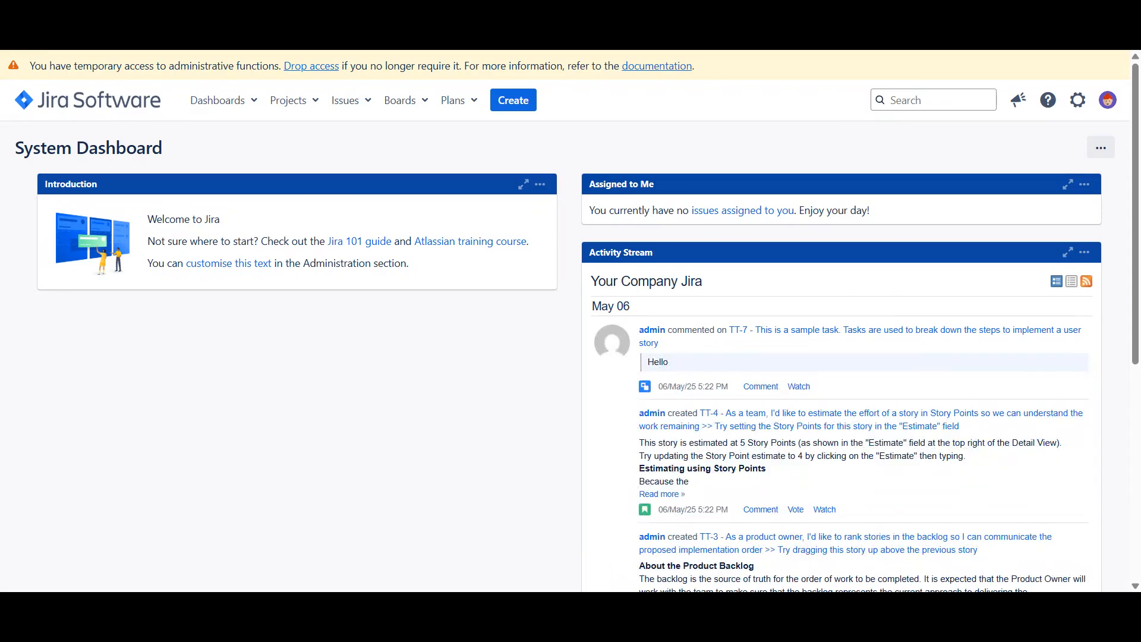
Step: Open the signed-in user's account menu on the Jira dashboard to check the logged-in account
{"action": "scroll", "coordinate": [570, 322], "scroll_direction": "down", "scroll_amount": 1}
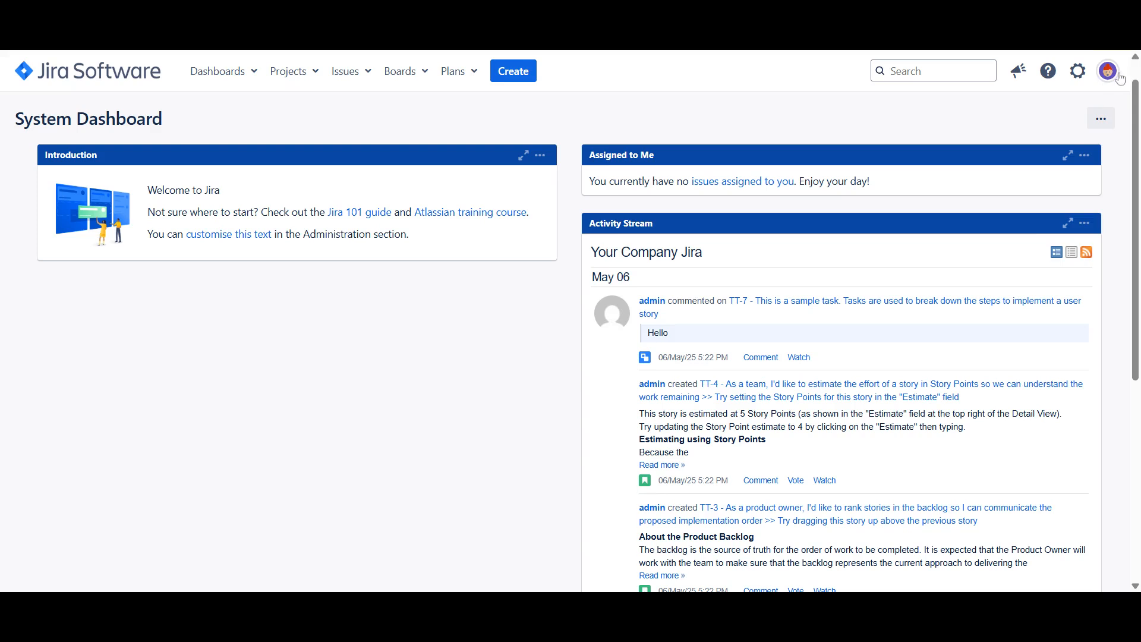
{"action": "left_click", "coordinate": [1108, 70]}
{"action": "left_click", "coordinate": [1082, 101]}
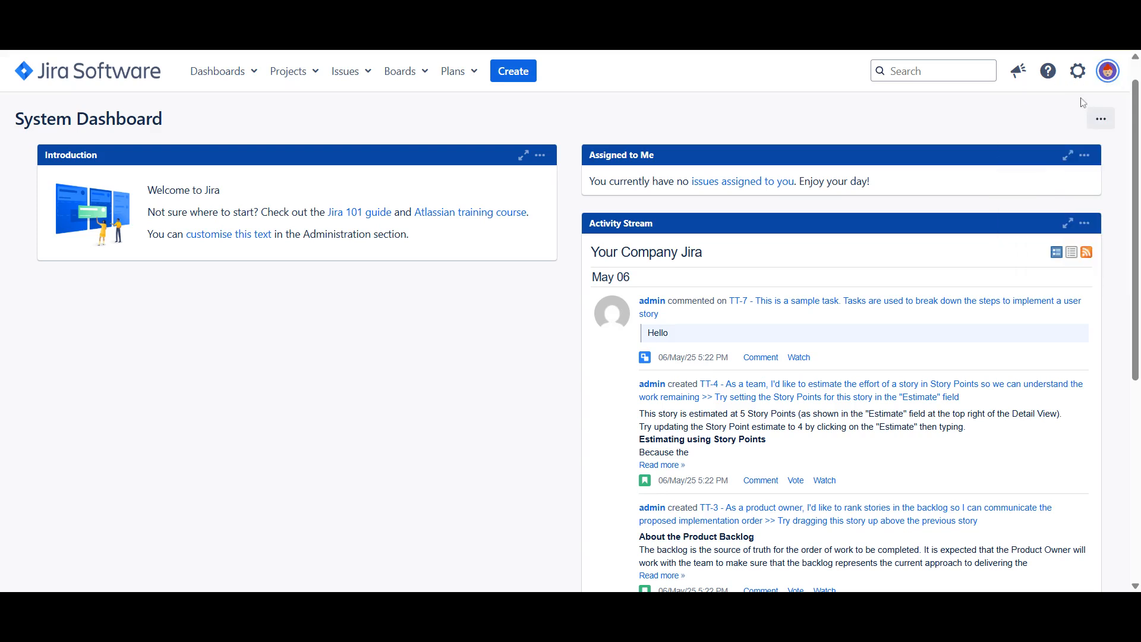